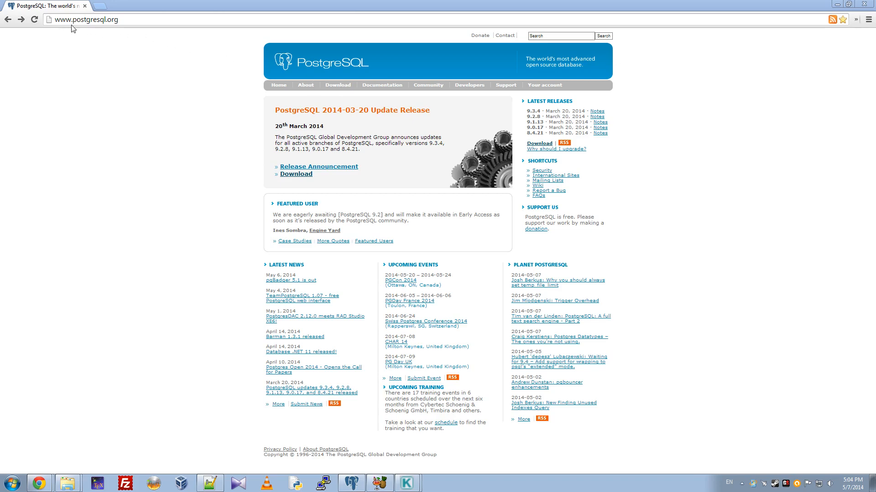
# Open the Download page of the PostgreSQL website
pyautogui.click(338, 86)
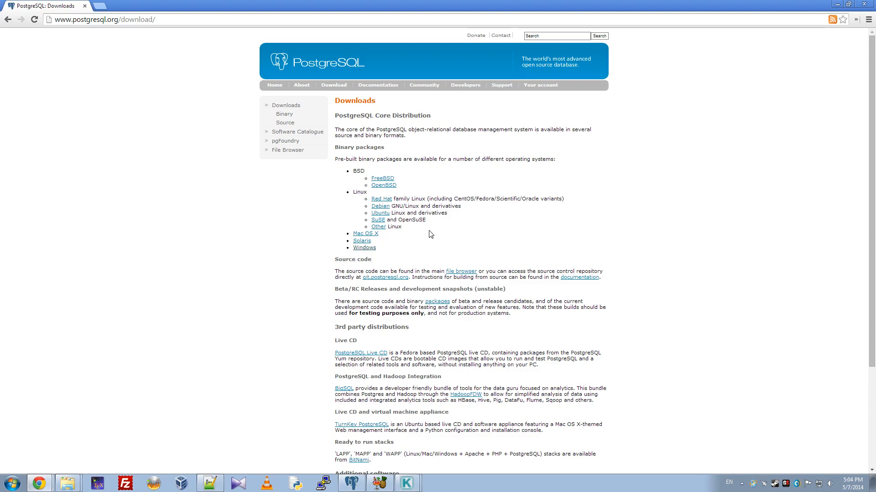
# Switch to pgAdmin III and inspect the provenance login role and the contents of the provenanceDB database
pyautogui.click(352, 485)
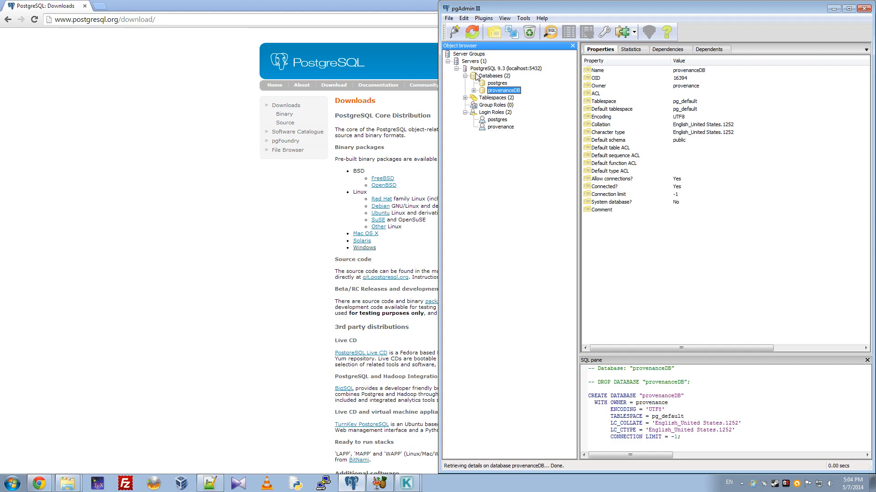
pyautogui.click(494, 129)
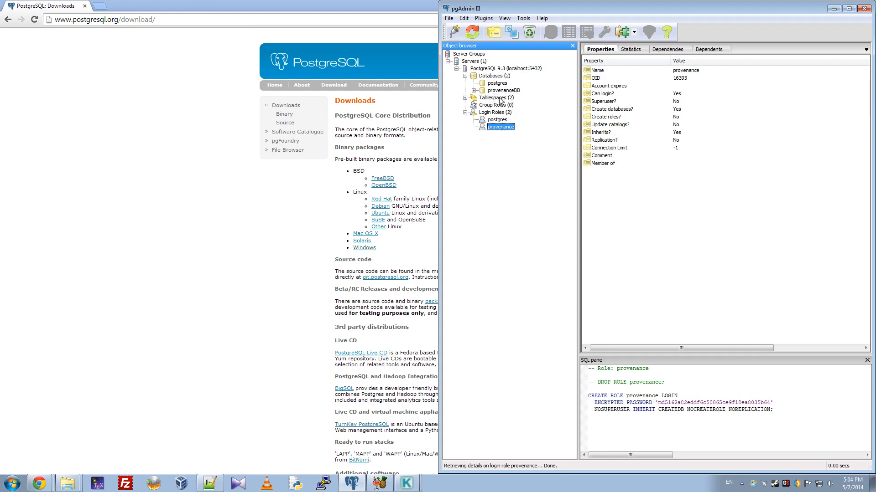
pyautogui.click(474, 91)
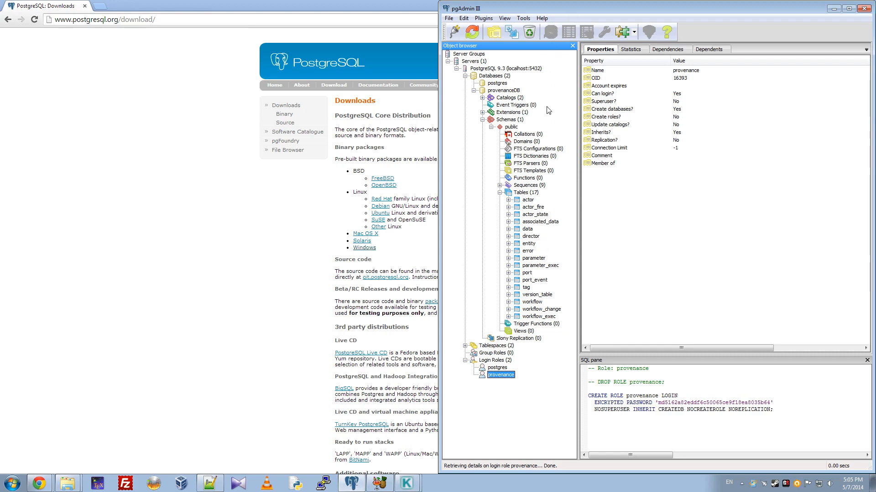
# Query provenanceDB for the name, start time and end time of workflow executions within 1 day of 2014-02-22
pyautogui.click(498, 91)
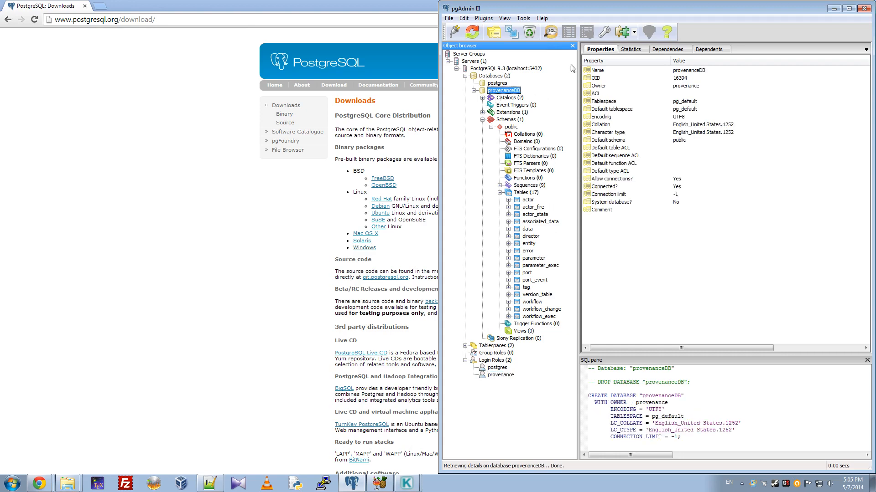
pyautogui.click(551, 32)
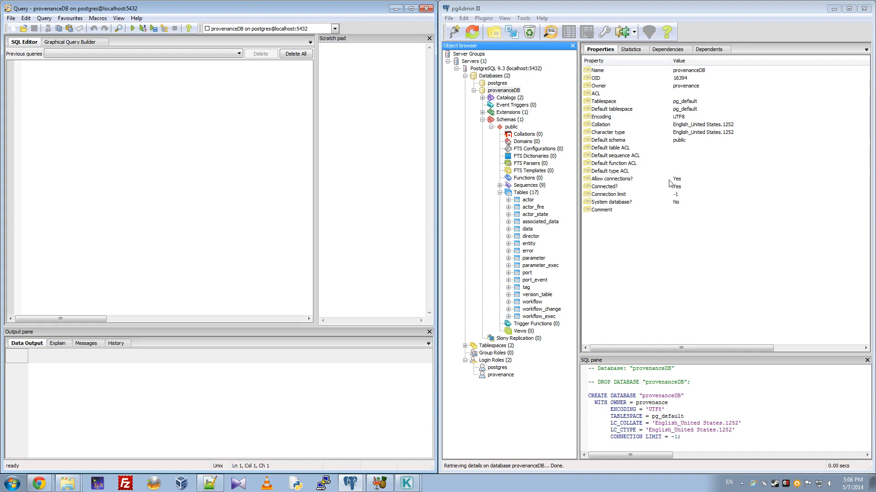
pyautogui.click(211, 485)
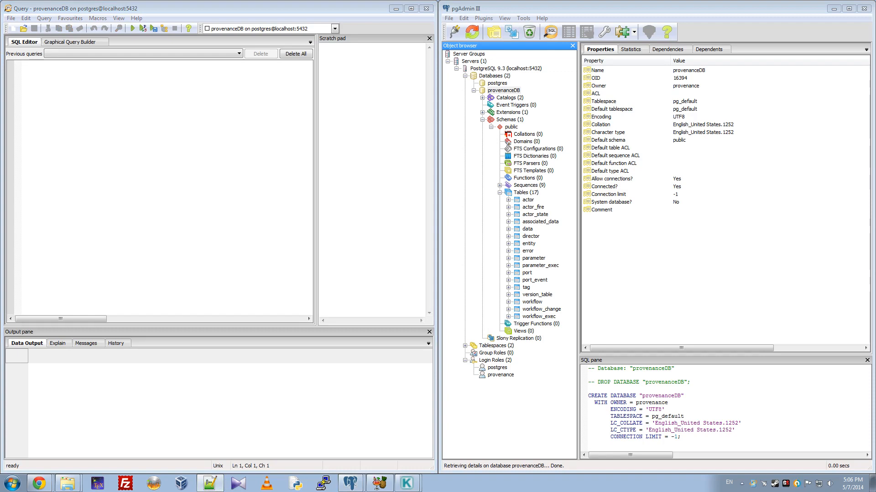
pyautogui.click(197, 169)
pyautogui.write("SELECT workflow.name, workflow_exec.start_time, workflow_exec.end_time FROM workflow INNER JOIN workflow_exec ON workflow.id = workflow_exec.wf_id WHERE workflow_exec.start_time >= TIMESTAMP '2014-02-22'     AND workflow_exec.start_time <= TIMESTAMP '2014-02-22' + INTERVAL '1 days';")
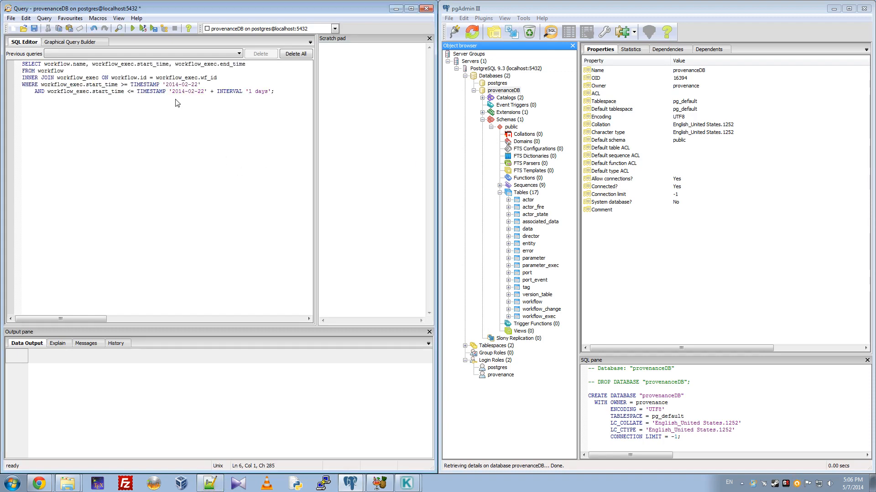
pyautogui.press('F5')
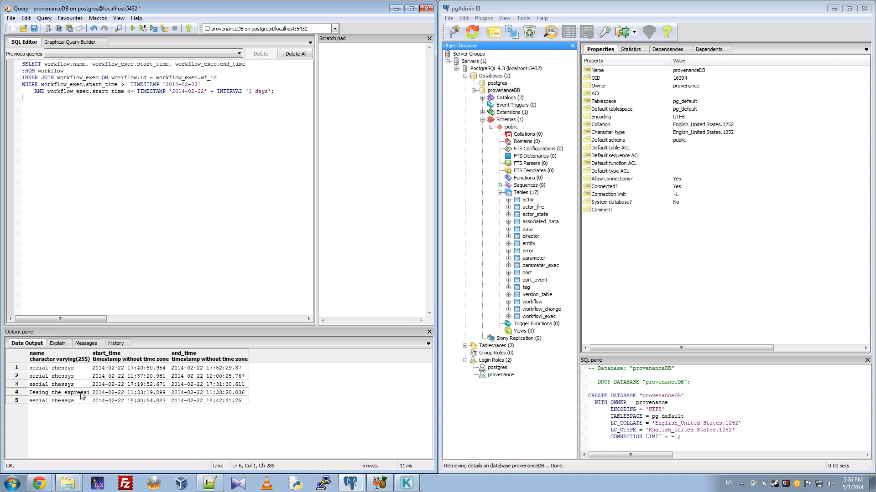
# Widen the name column of the query results until the full workflow names fit
pyautogui.moveTo(91, 357); pyautogui.dragTo(114, 357)
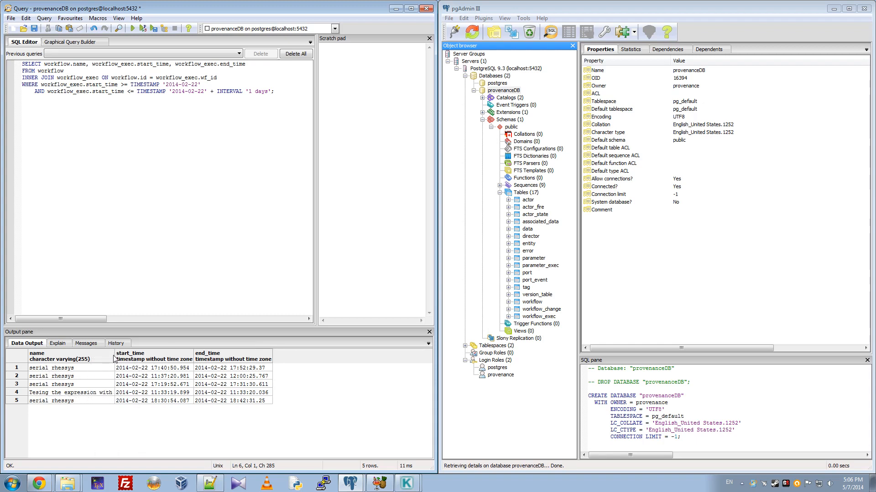
pyautogui.click(117, 357)
pyautogui.moveTo(114, 357); pyautogui.dragTo(153, 357)
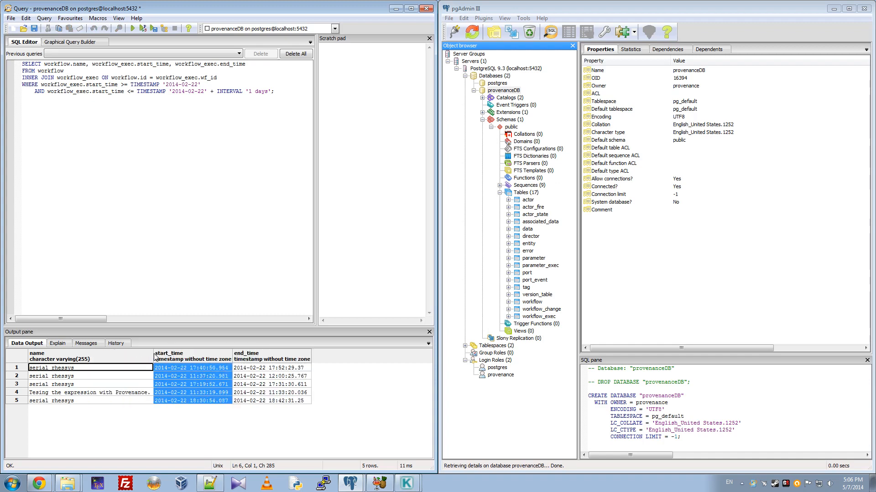
pyautogui.click(135, 393)
pyautogui.click(123, 378)
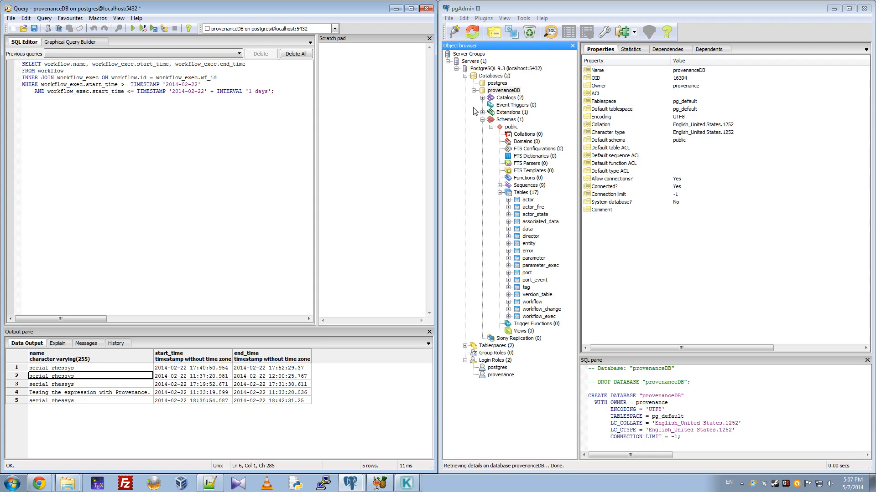
# Switch to the serial_rhessys_provenance.kar workflow in Kepler, search the components for "provenance" and select the Provenance Recorder under Workflow
pyautogui.moveTo(405, 483)
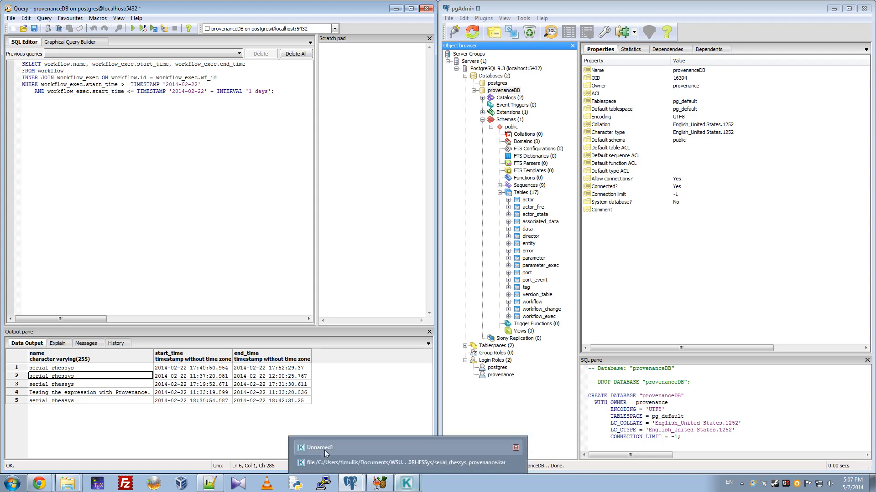
pyautogui.click(335, 462)
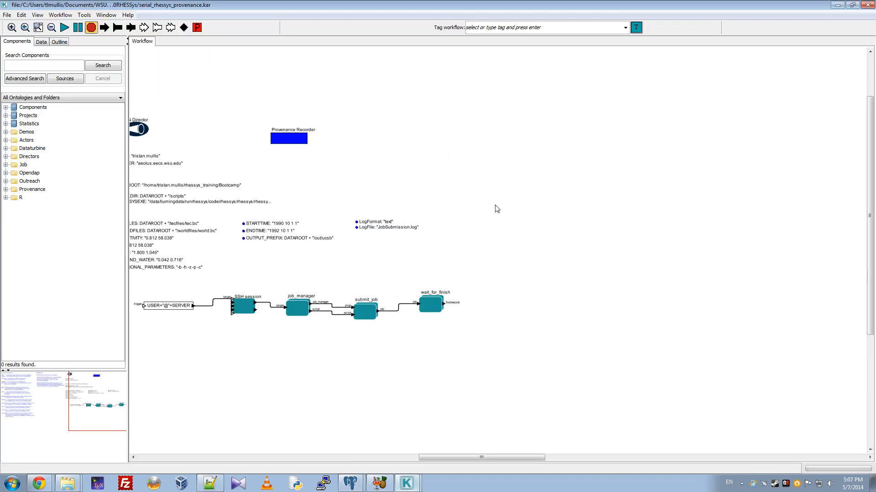
pyautogui.moveTo(482, 458); pyautogui.dragTo(431, 456)
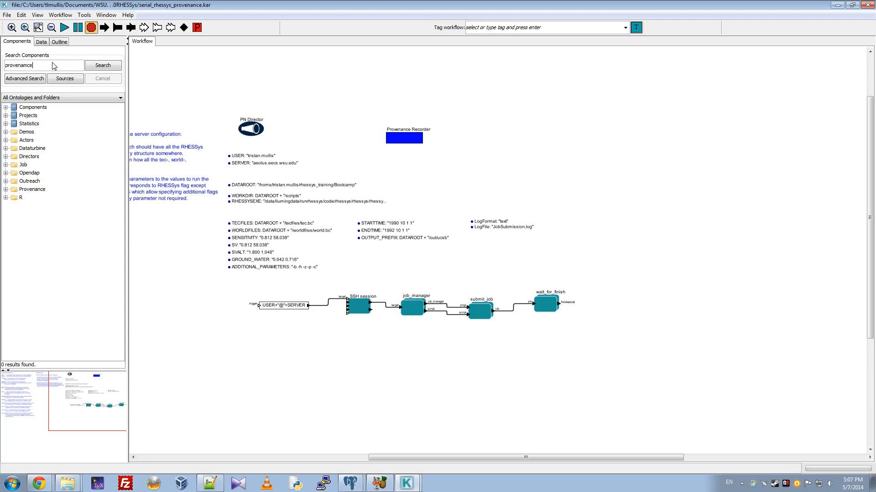
pyautogui.press('Return')
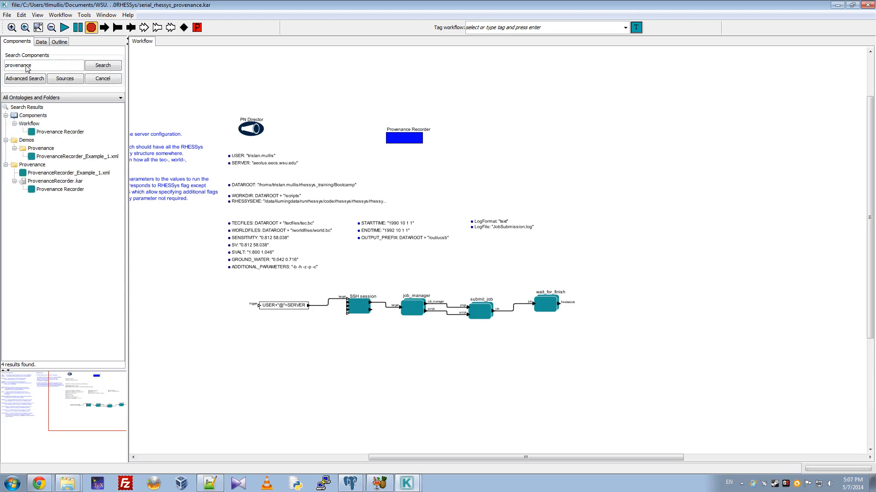
pyautogui.click(56, 133)
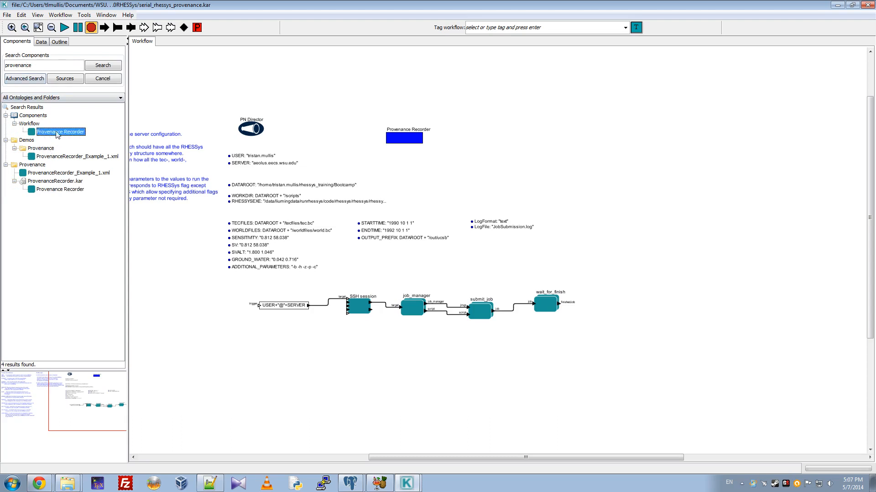
# Open the parameters of the workflow's Provenance Recorder and examine its Workflow Name
pyautogui.click(399, 141)
pyautogui.rightClick(403, 141)
pyautogui.click(429, 142)
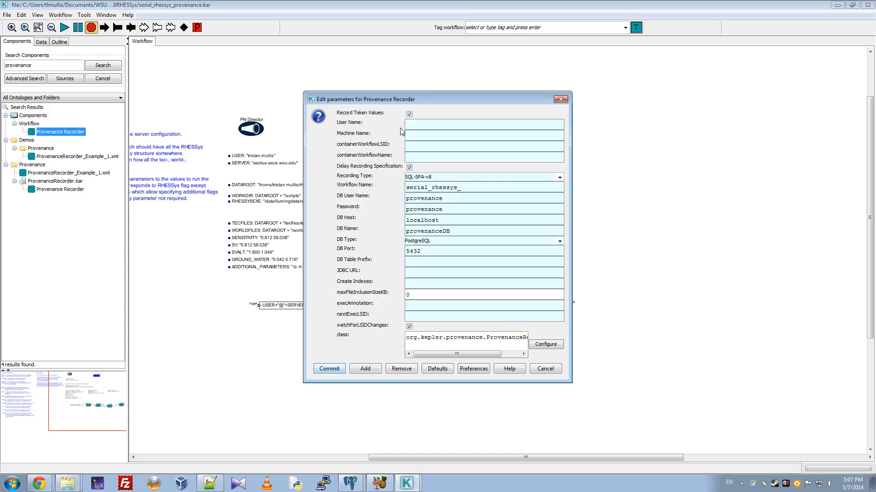
pyautogui.moveTo(450, 100); pyautogui.dragTo(427, 56)
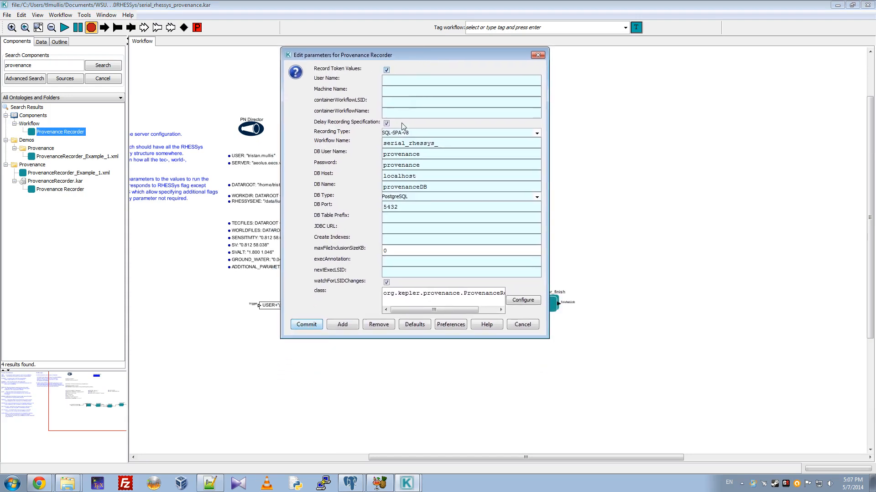
pyautogui.moveTo(468, 142); pyautogui.dragTo(379, 149)
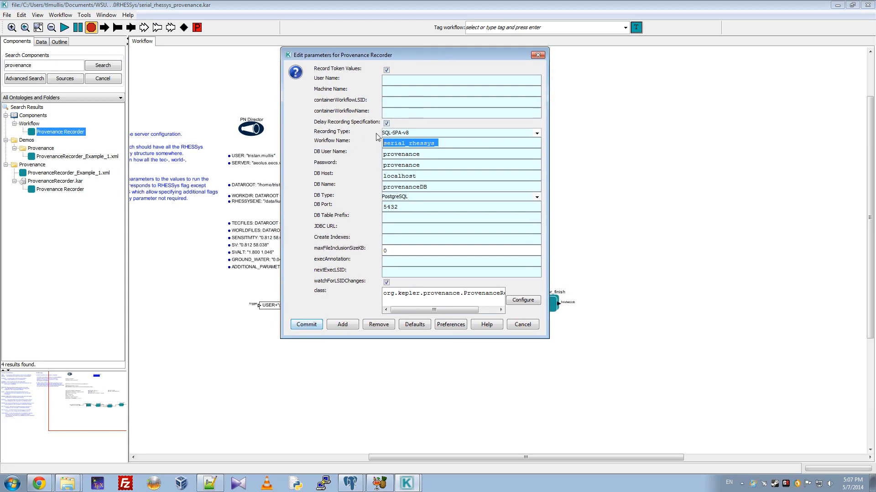
# Examine the recorder's database user name, password, host and database name settings
pyautogui.click(426, 156)
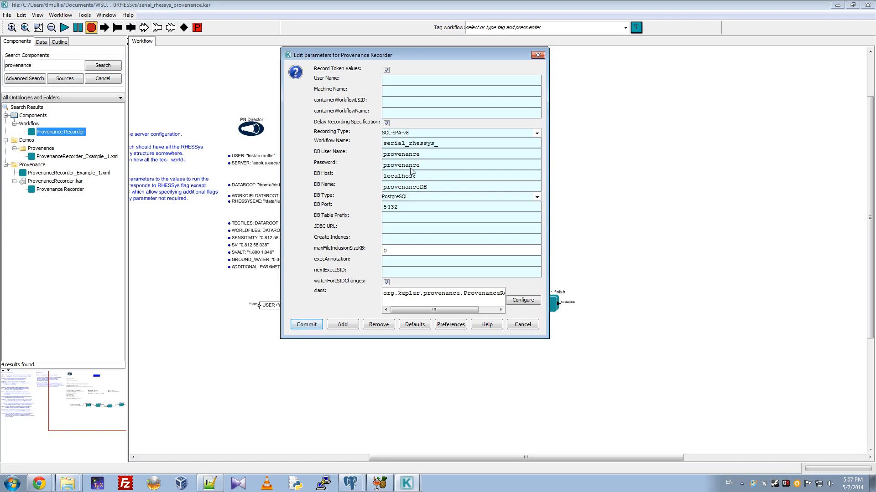
pyautogui.moveTo(419, 166); pyautogui.dragTo(378, 159)
pyautogui.moveTo(432, 155); pyautogui.dragTo(383, 155)
pyautogui.click(430, 166)
pyautogui.moveTo(436, 175); pyautogui.dragTo(381, 178)
pyautogui.click(431, 178)
pyautogui.moveTo(456, 191); pyautogui.dragTo(382, 191)
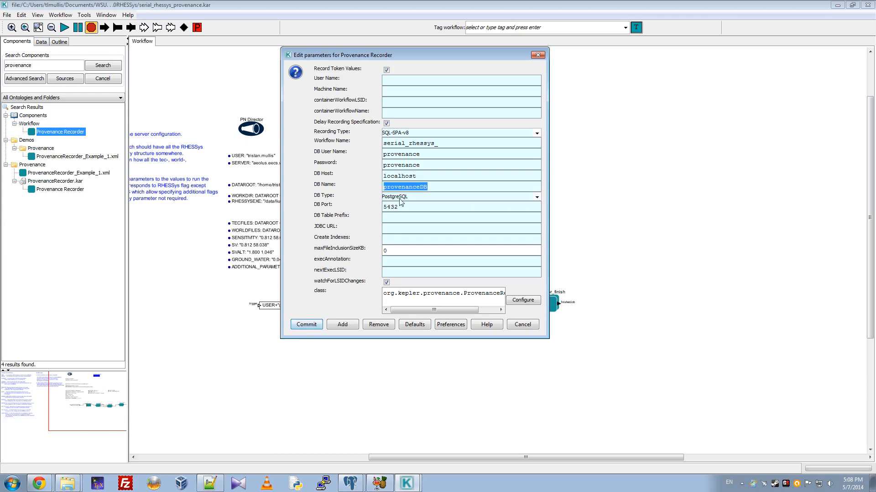
# Review the available DB Type options and the DB Port, and commit the Provenance Recorder's parameters
pyautogui.click(537, 197)
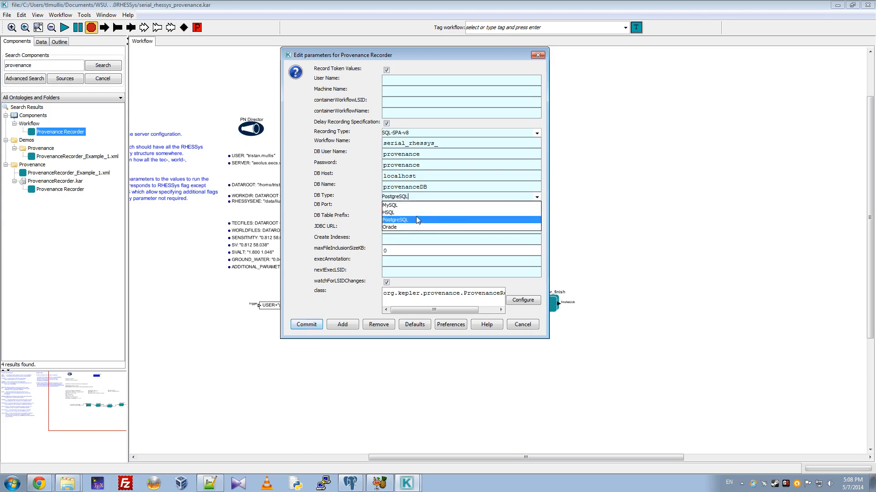
pyautogui.click(503, 181)
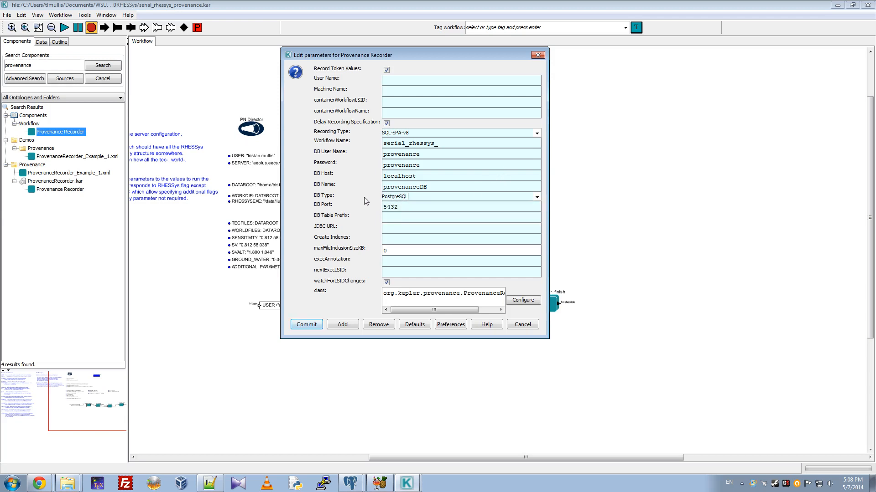
pyautogui.moveTo(421, 209); pyautogui.dragTo(381, 209)
pyautogui.click(405, 209)
pyautogui.moveTo(430, 54); pyautogui.dragTo(432, 62)
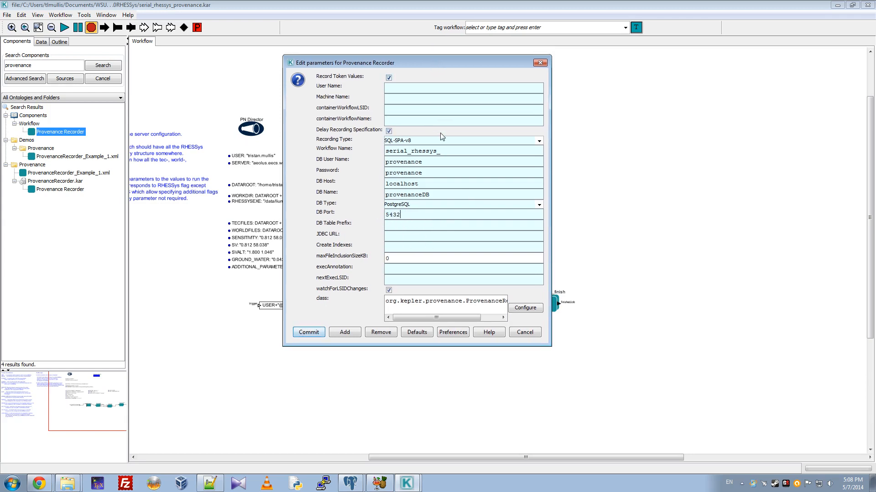
pyautogui.click(307, 332)
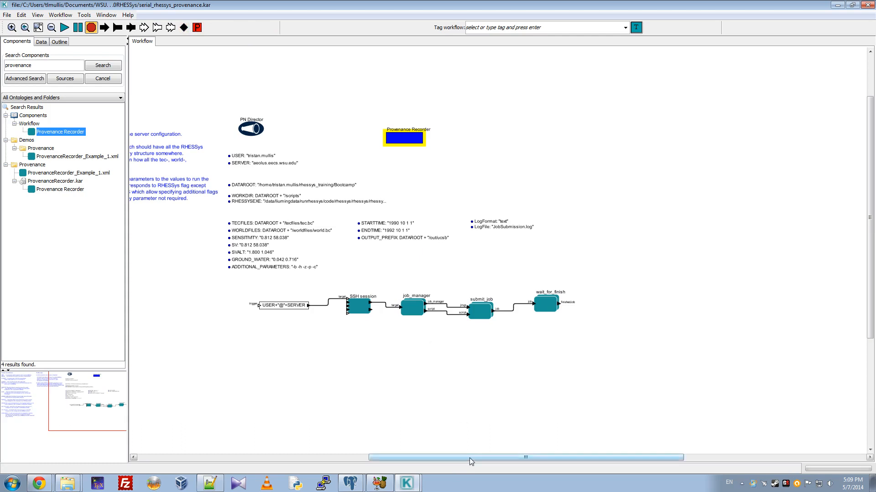
pyautogui.moveTo(469, 457)
pyautogui.mouseDown()
pyautogui.moveTo(434, 457)
pyautogui.moveTo(458, 458)
pyautogui.mouseUp()
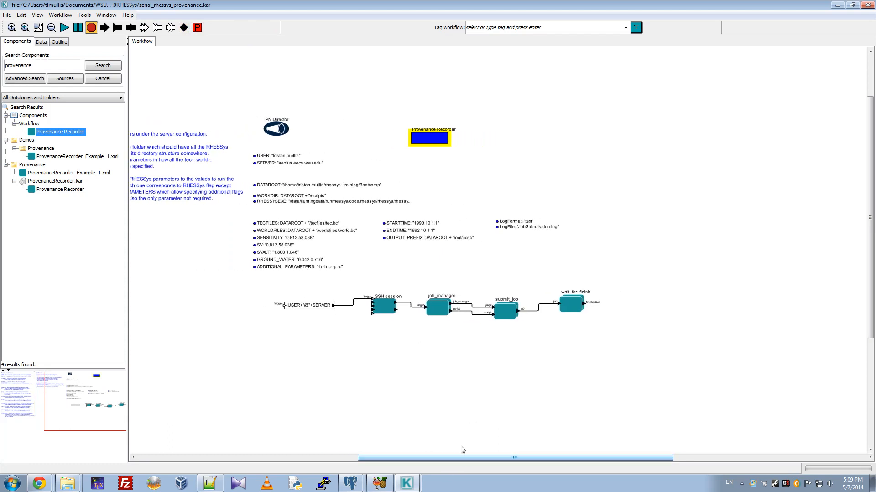